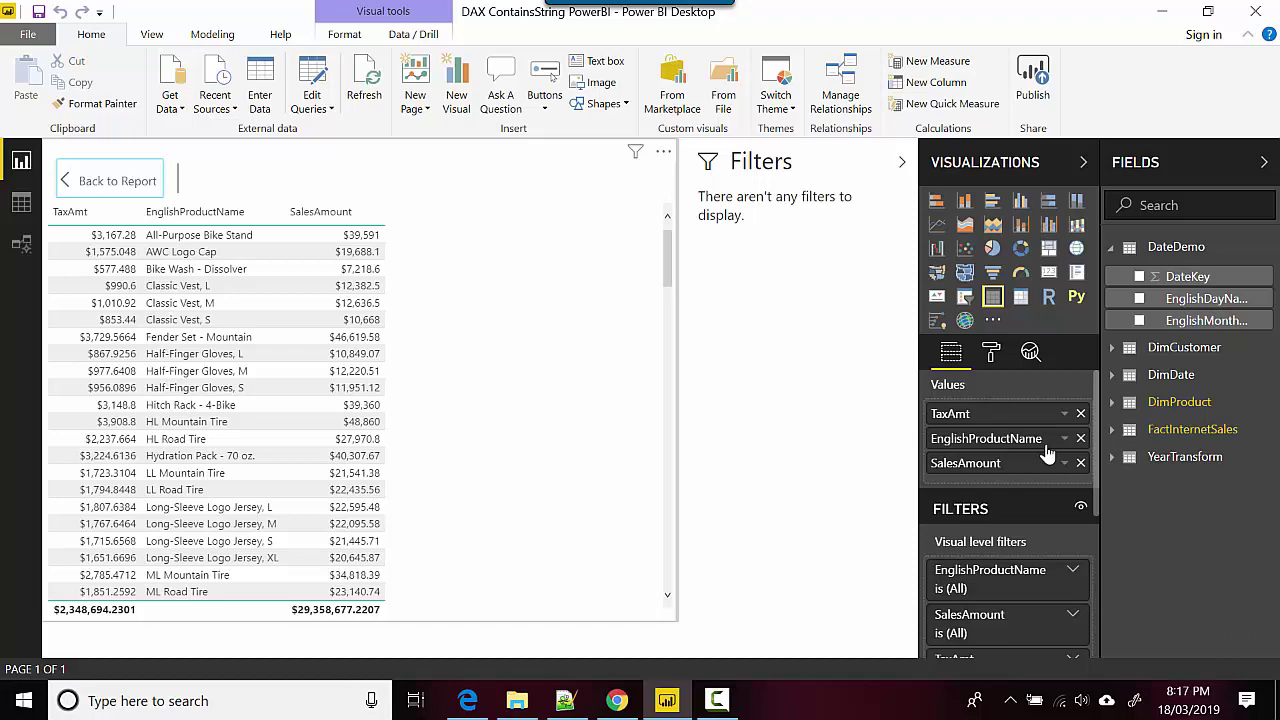
# Step: Switch to Data view to see the DateDemo table's DateKey, EnglishDayNameOfWeek and EnglishMonthName rows
pyautogui.click(22, 205)
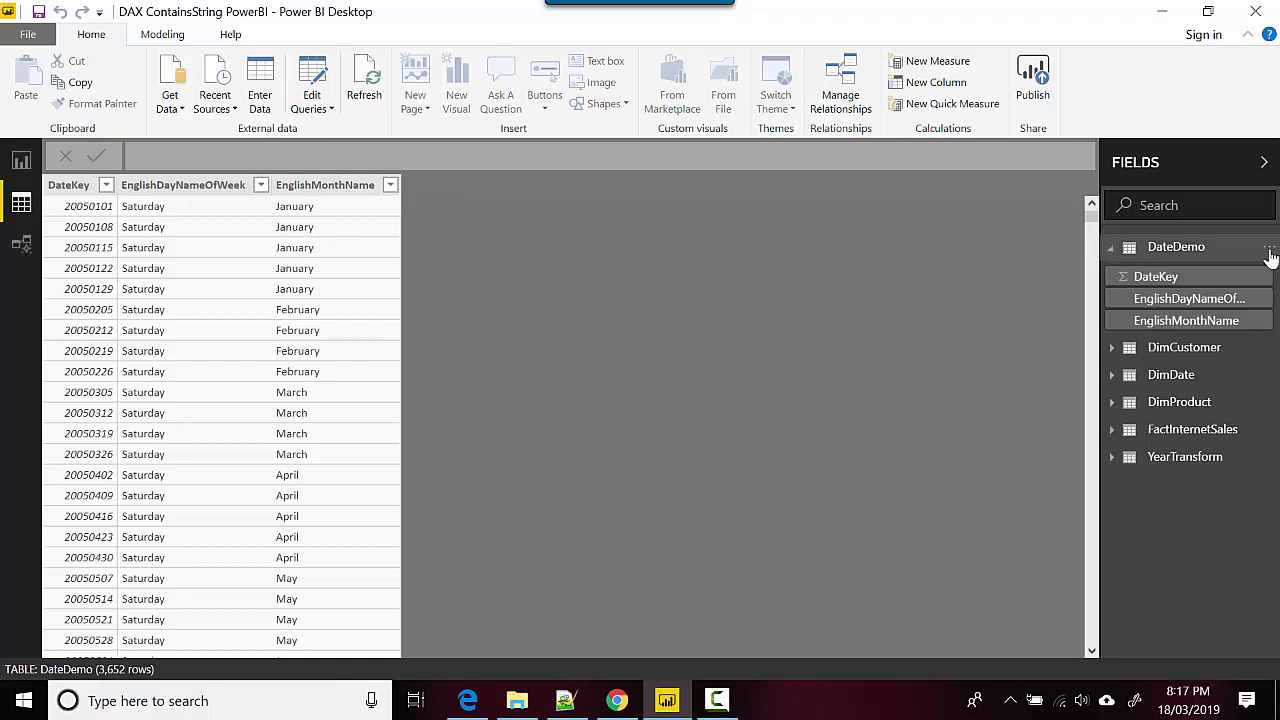
# Step: Add a DateDemo column: JanIndicator = CONTAINSSTRING(DateDemo[EnglishMonthName],"January")
pyautogui.click(1268, 250)
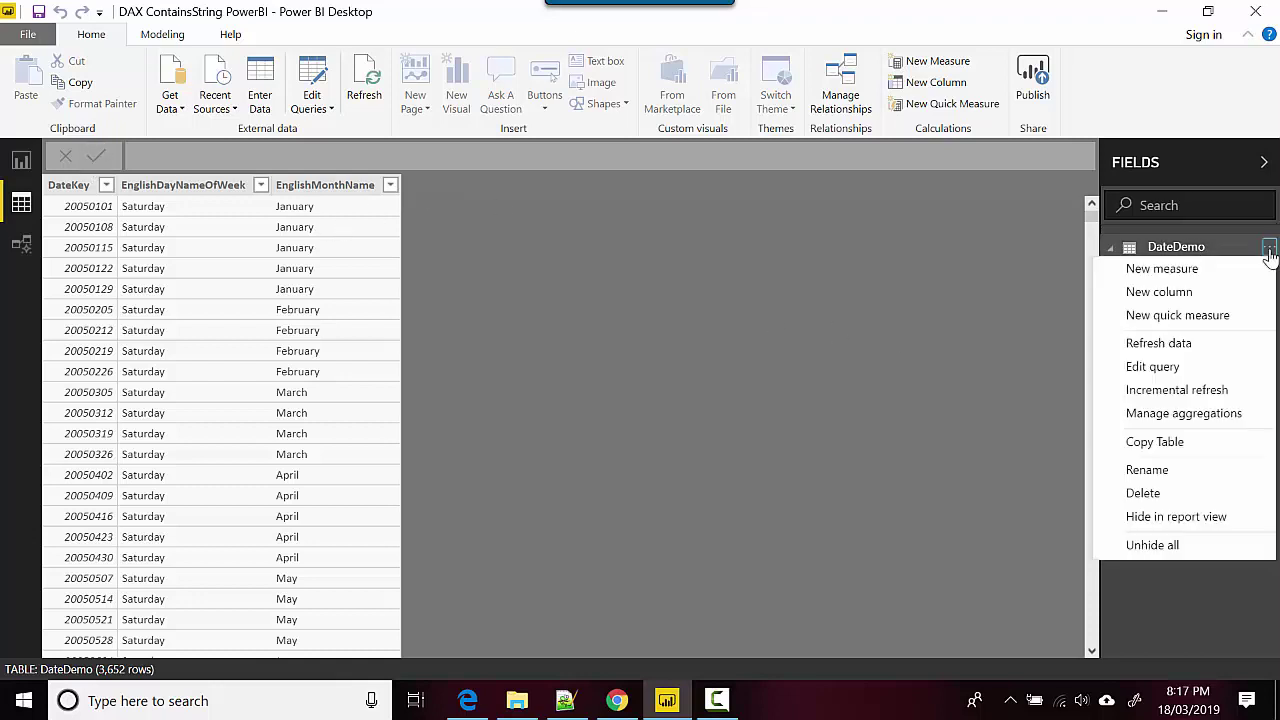
pyautogui.click(1165, 291)
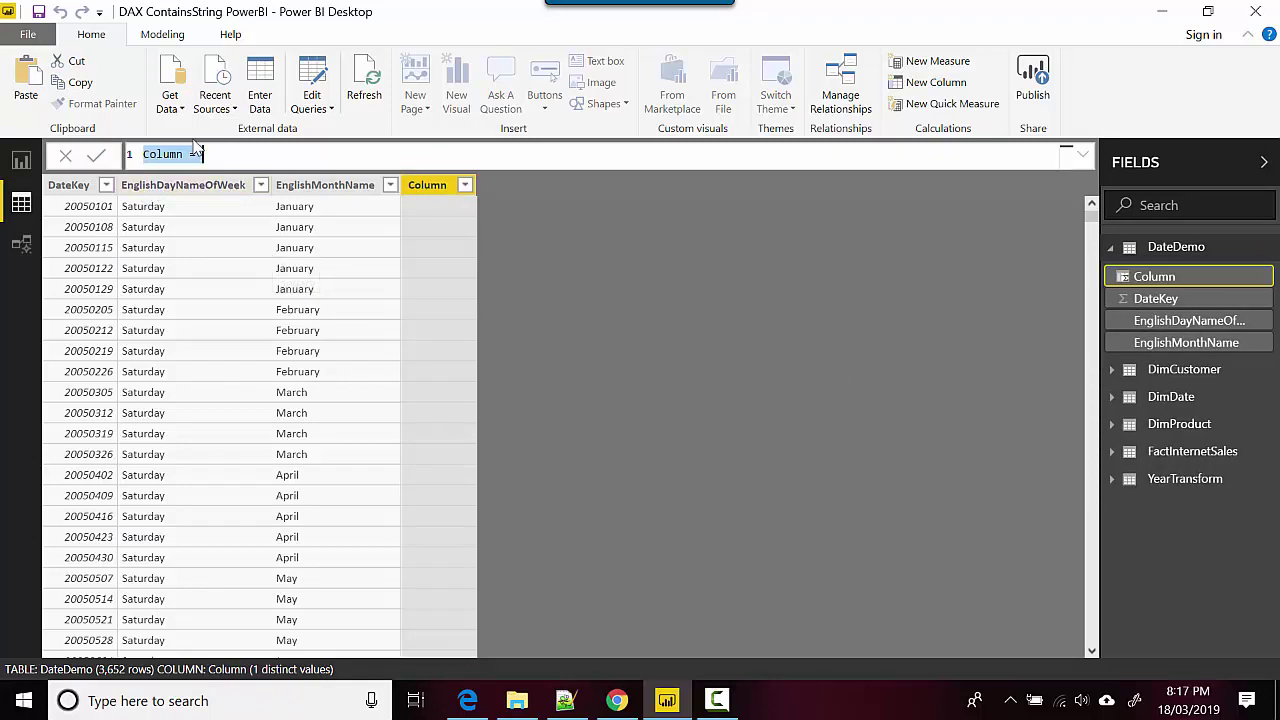
pyautogui.write('JanI')
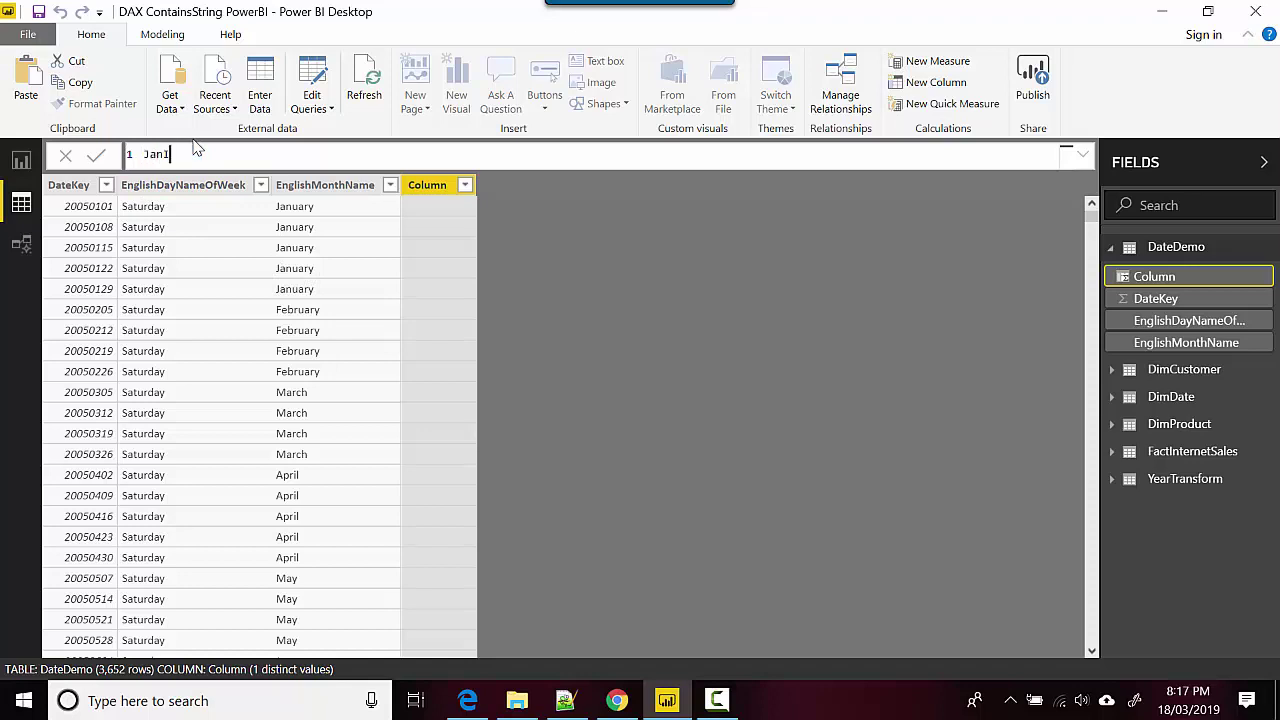
pyautogui.write('ndicator=con')
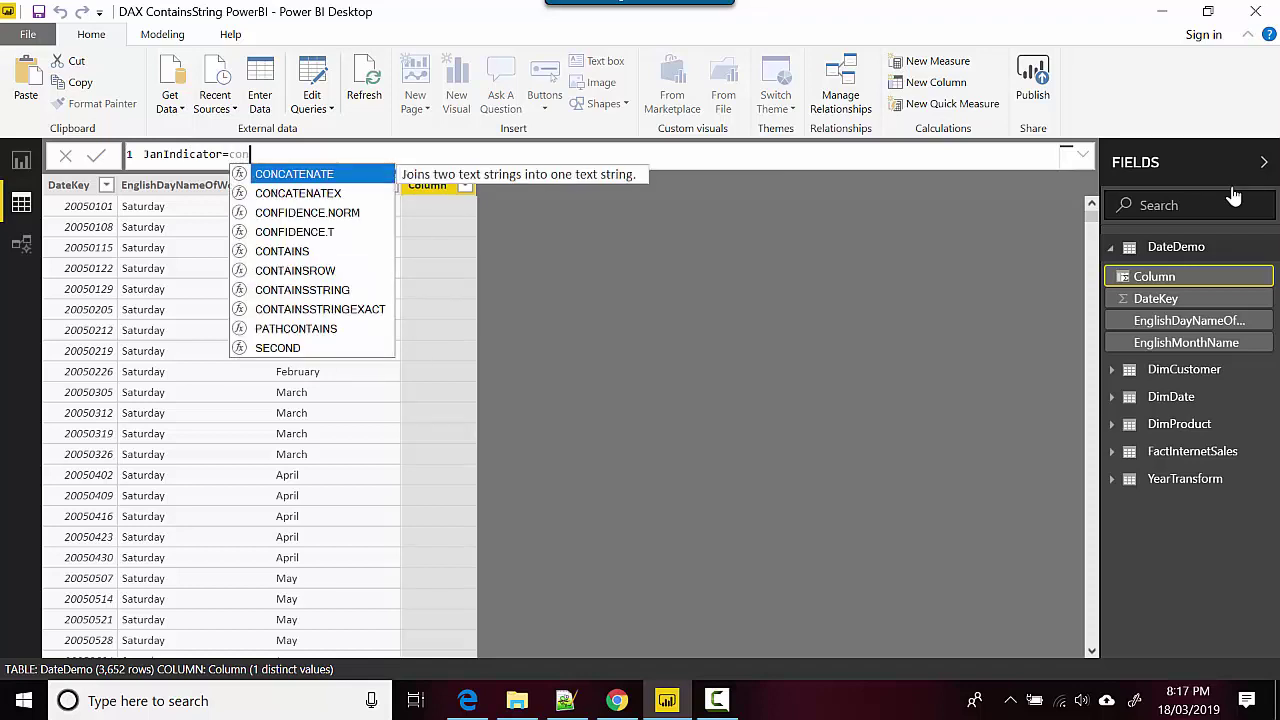
pyautogui.write('tains')
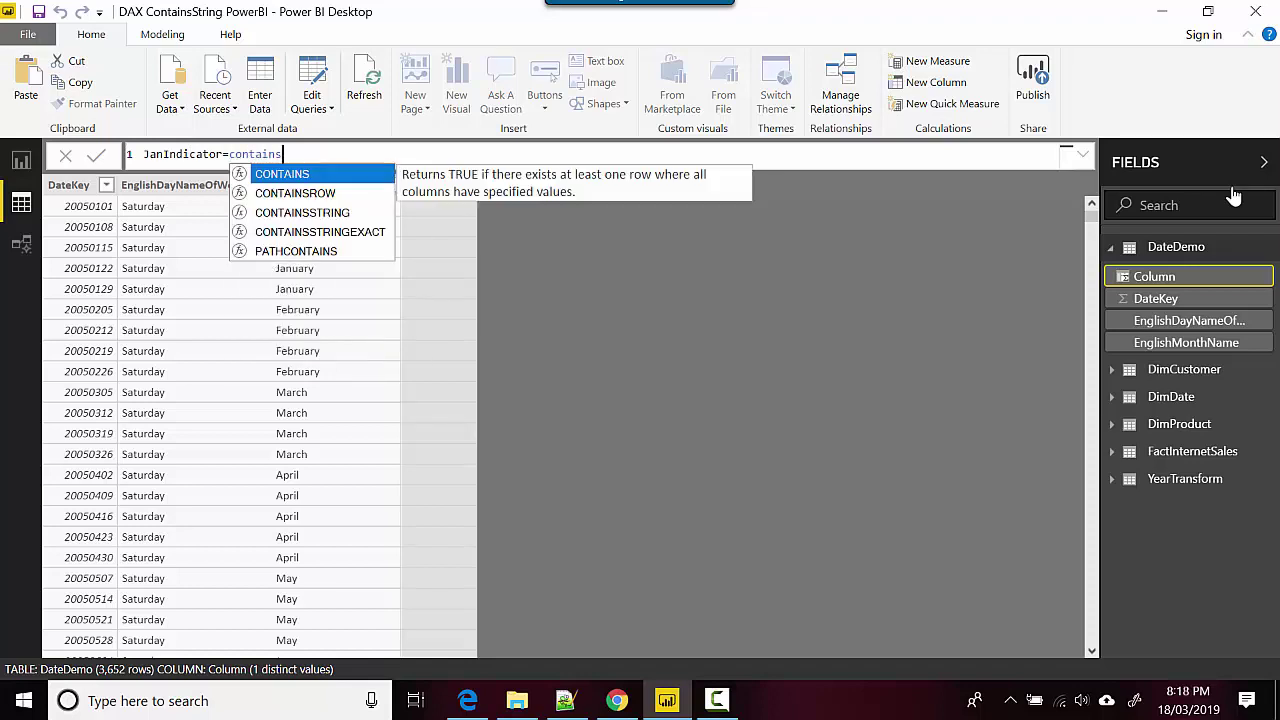
pyautogui.press('Down')
pyautogui.press('Down')
pyautogui.press('Tab')
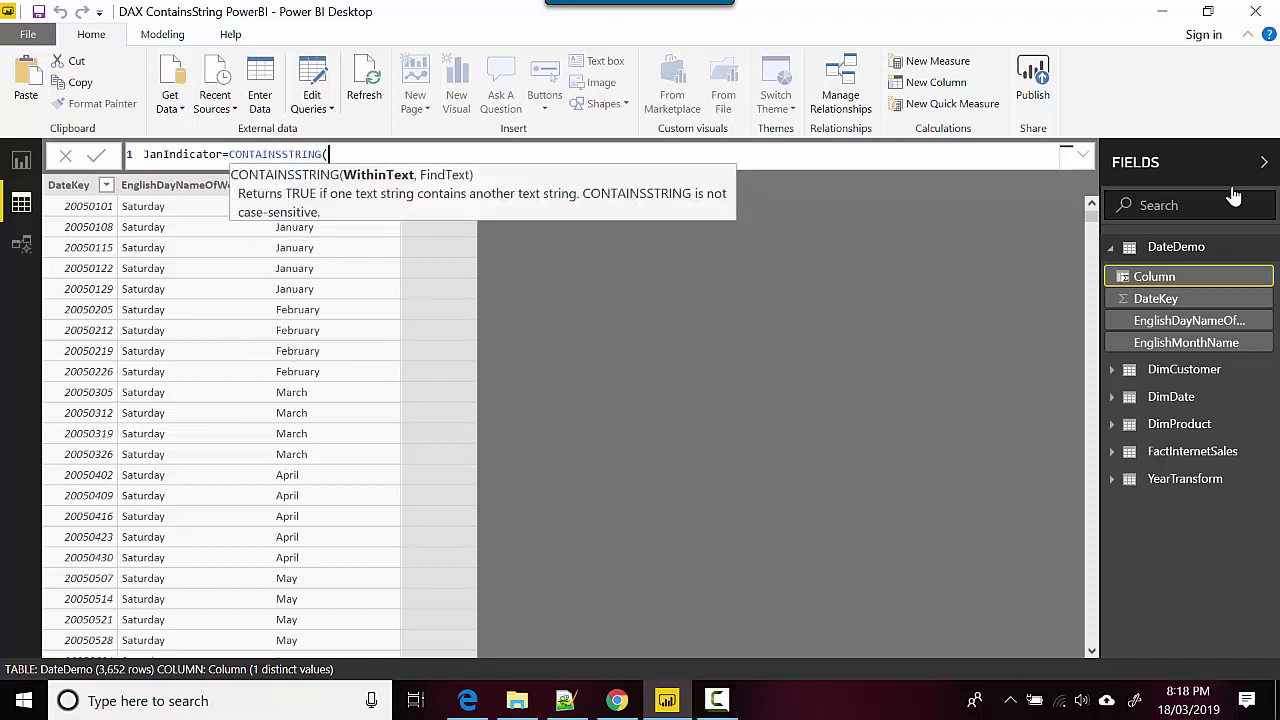
pyautogui.write('englis')
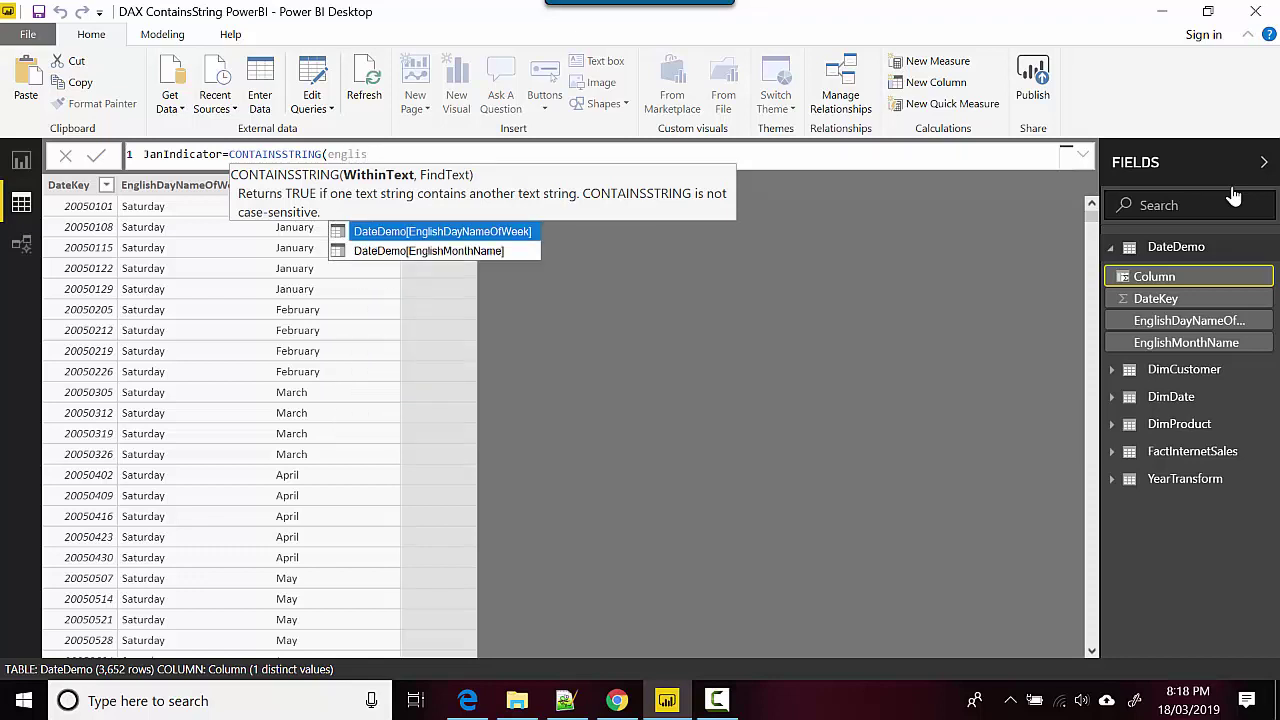
pyautogui.press('Down')
pyautogui.press('Tab')
pyautogui.write(',')
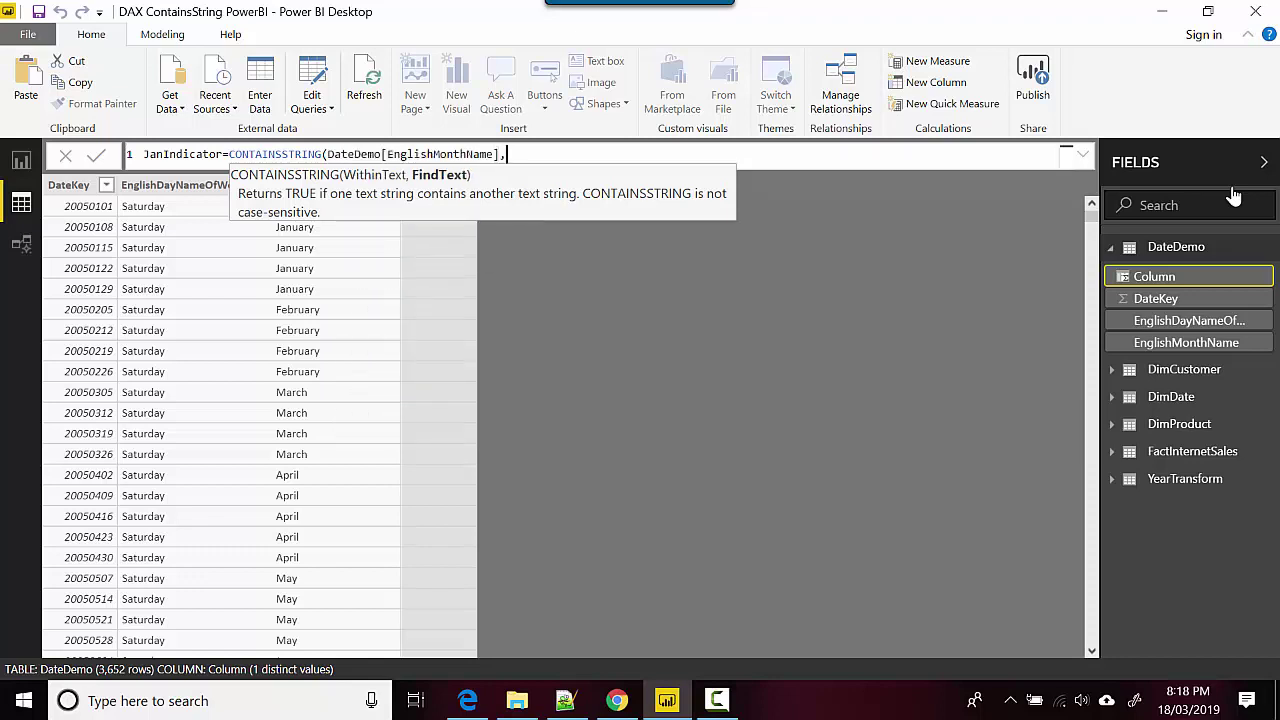
pyautogui.write('"January")')
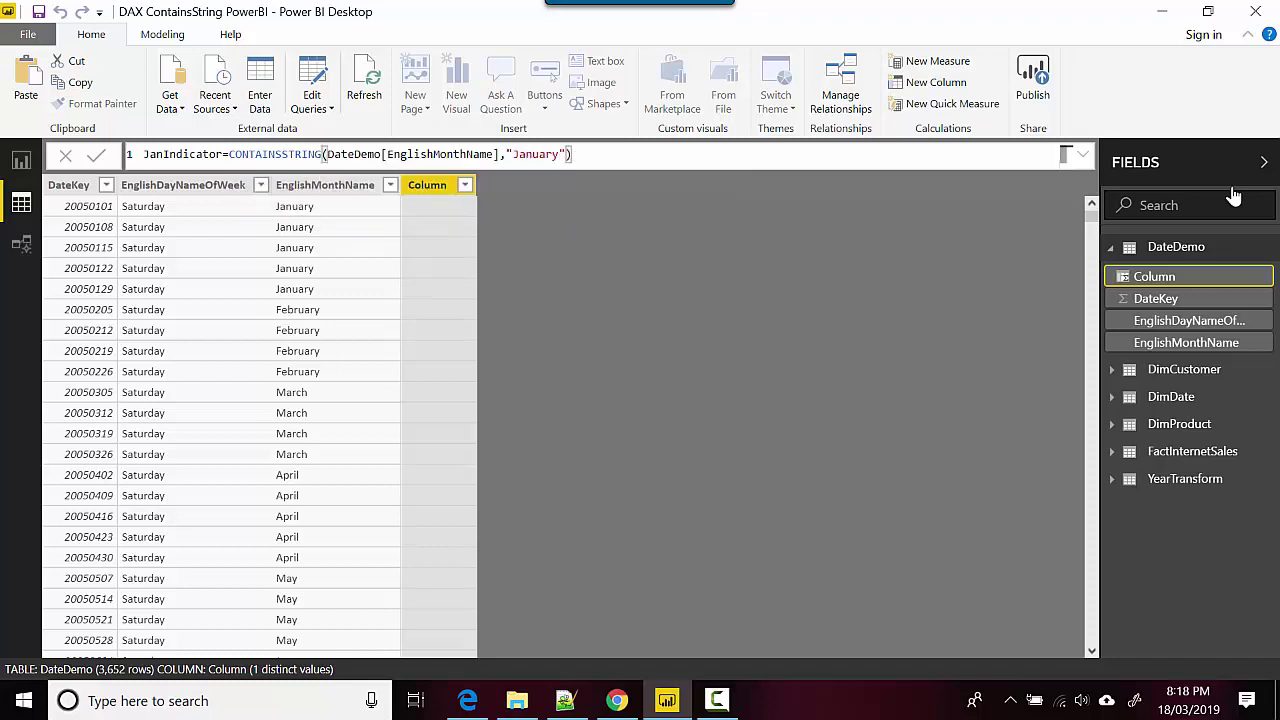
pyautogui.press('Return')
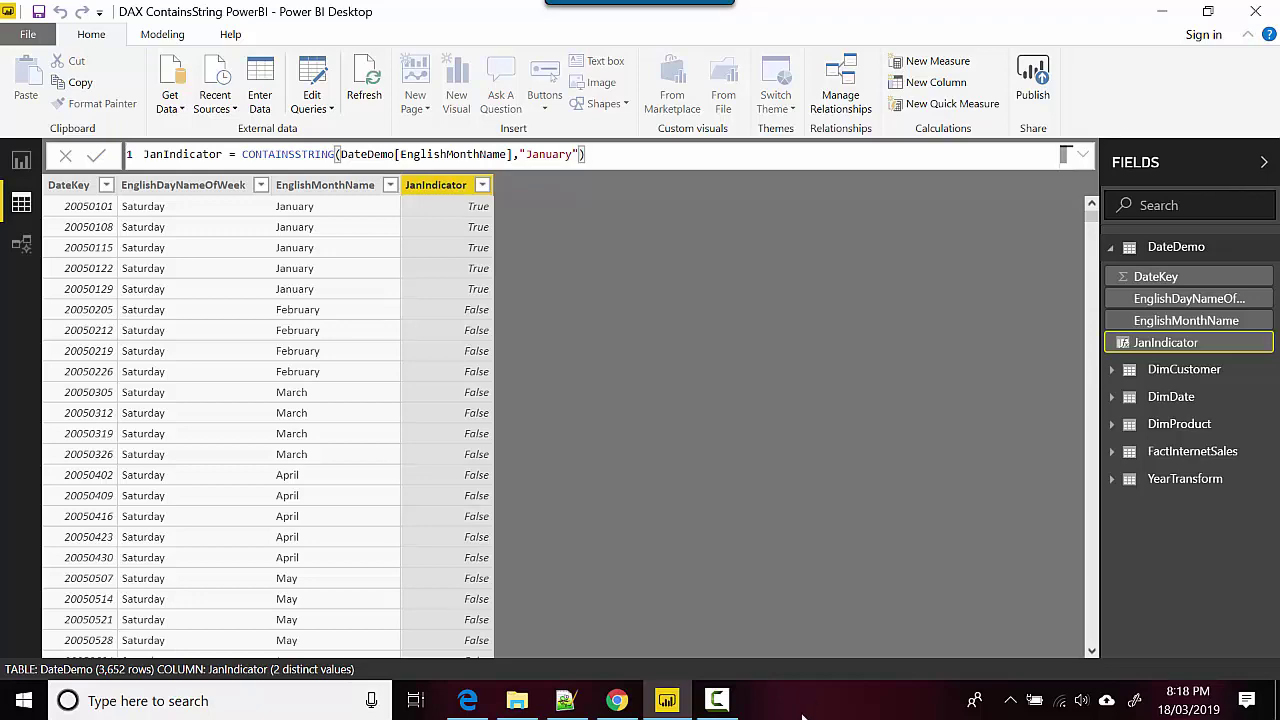
pyautogui.click(617, 700)
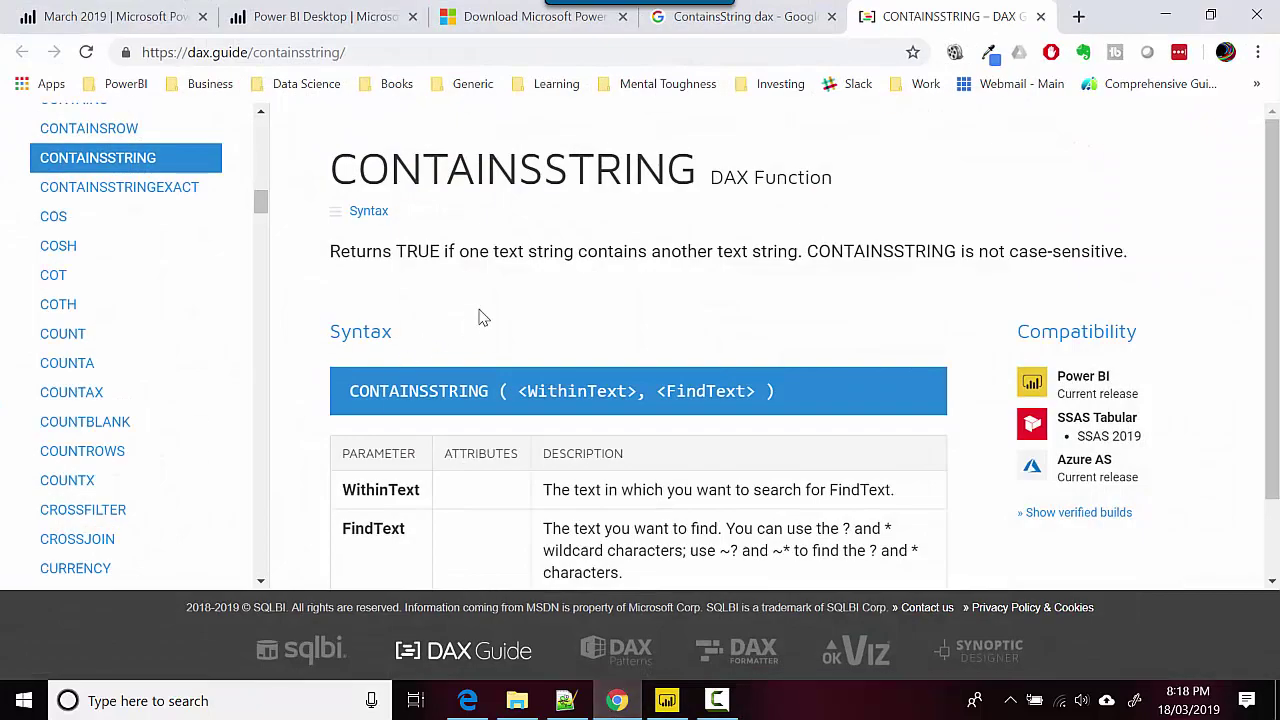
pyautogui.scroll(-2, 502, 315)
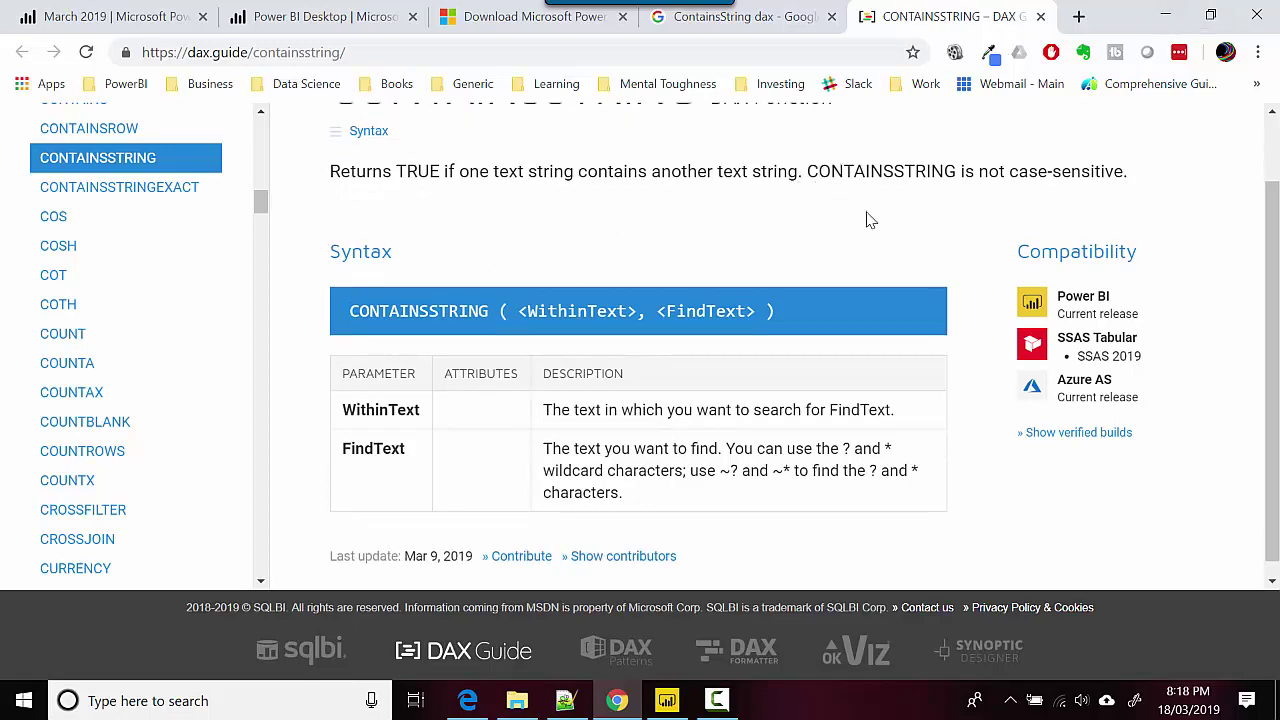
# Step: Edit the JanIndicator search text from "January" to mixed-case "JANuary", checking the CONTAINSSTRING reference
pyautogui.click(1172, 14)
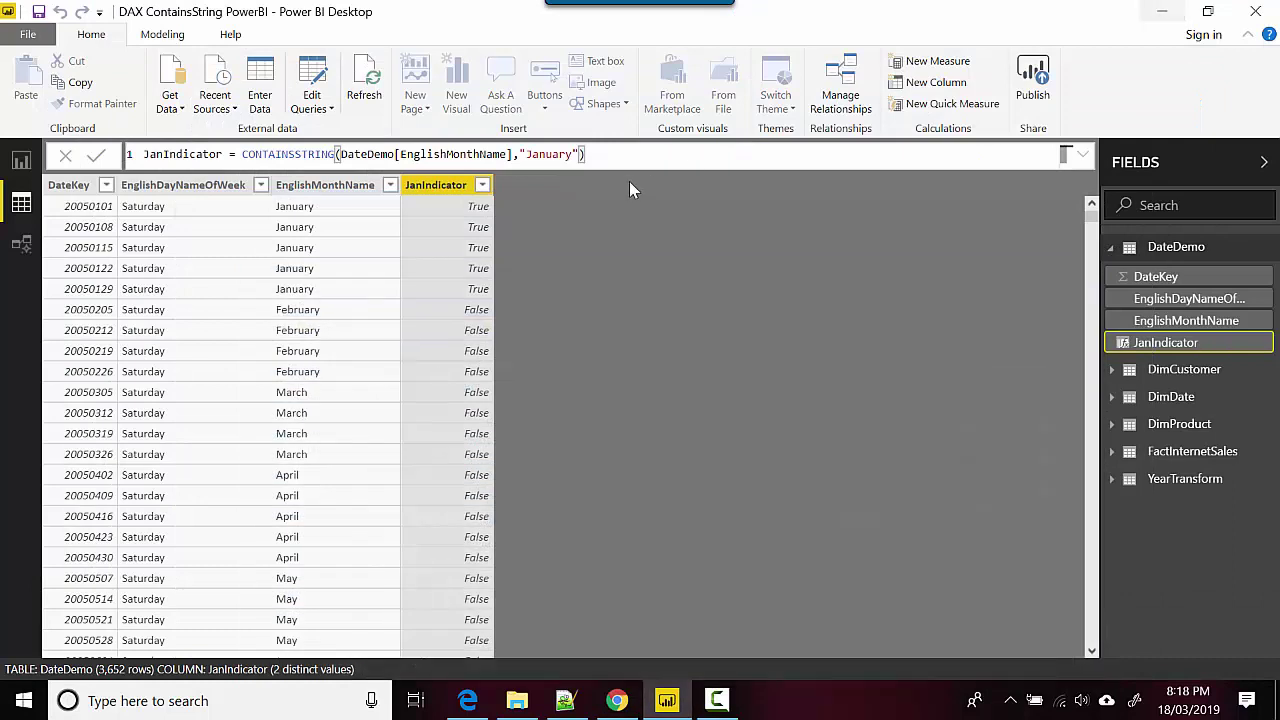
pyautogui.click(539, 155)
pyautogui.press('Left')
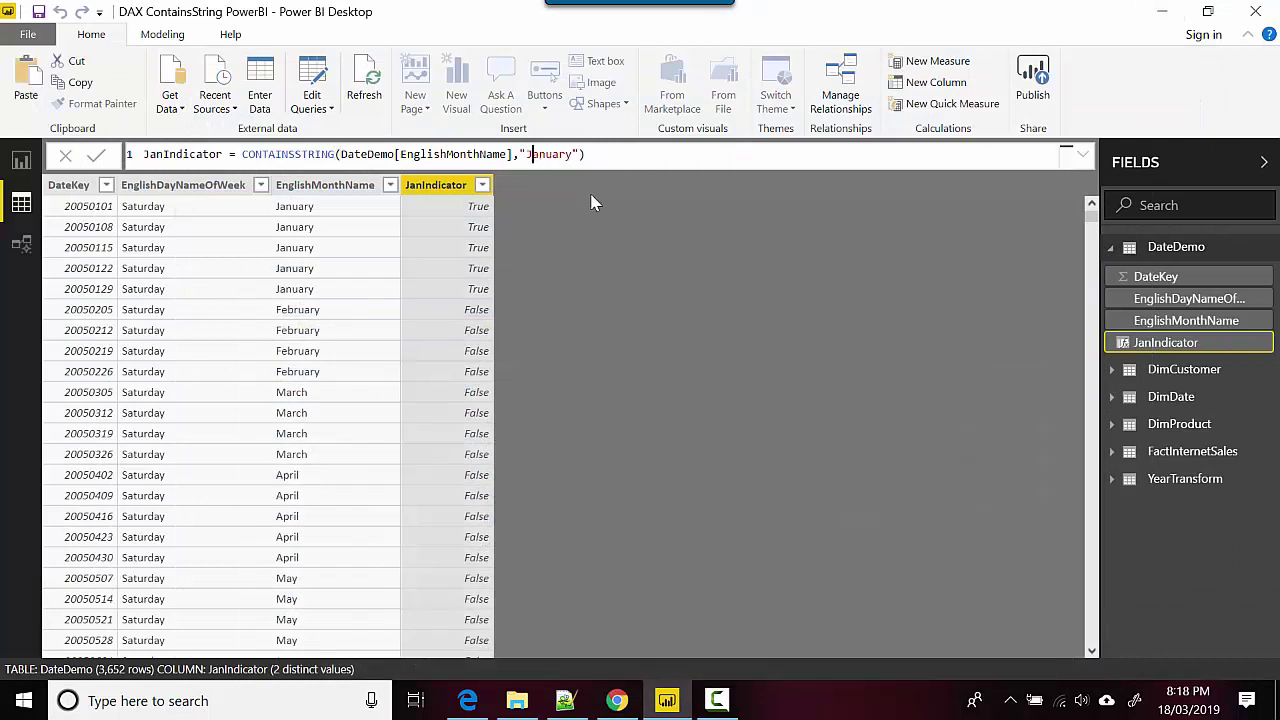
pyautogui.press('BackSpace')
pyautogui.write('j')
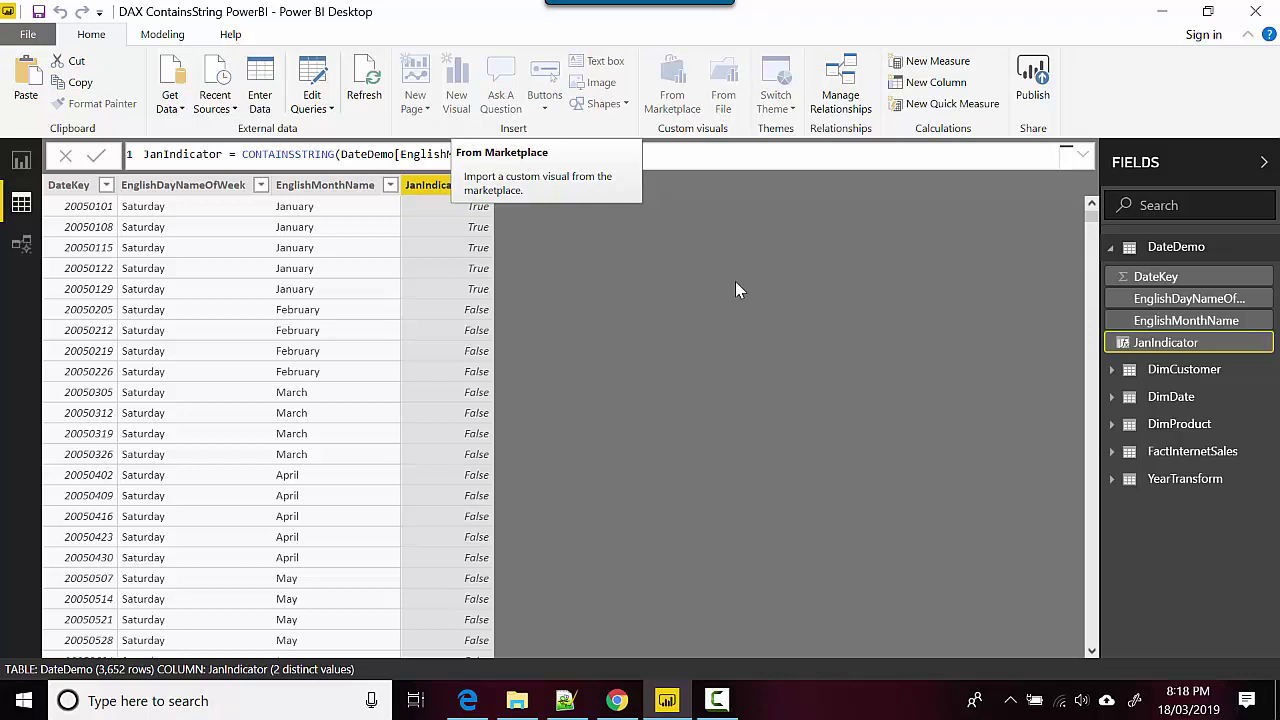
pyautogui.hotkey('shift', 'Right')
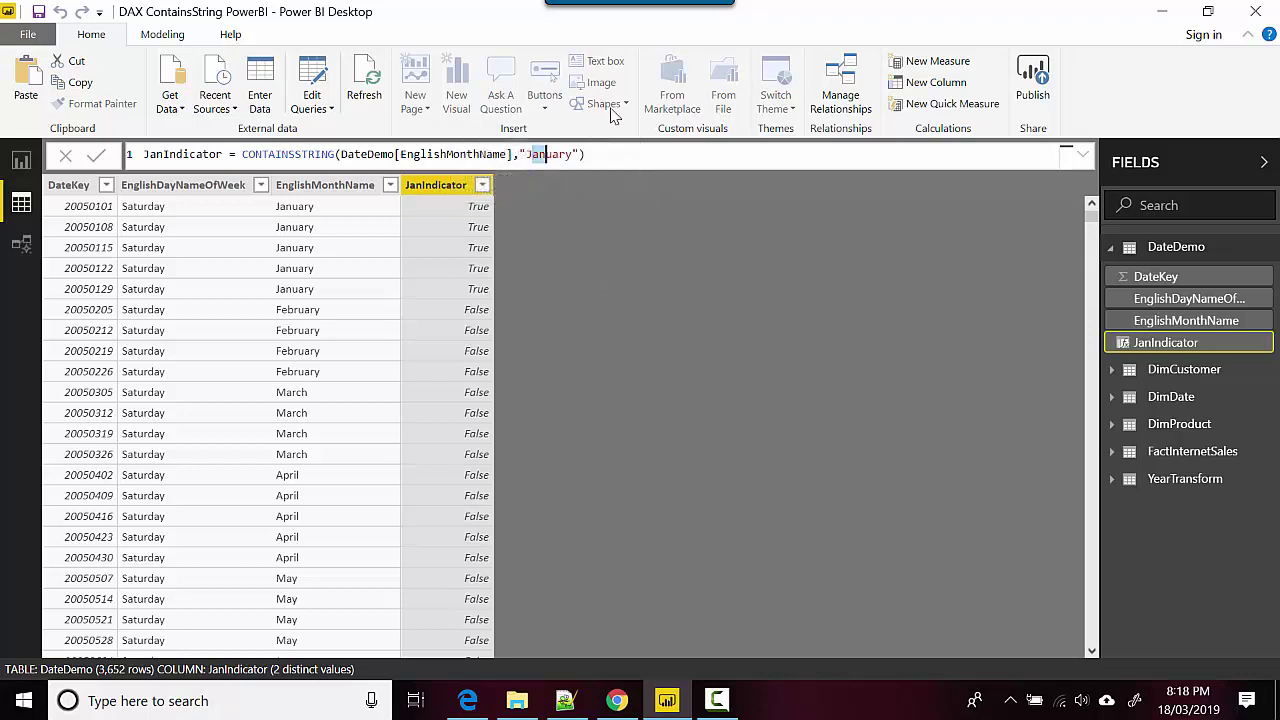
pyautogui.write('AN')
pyautogui.press('End')
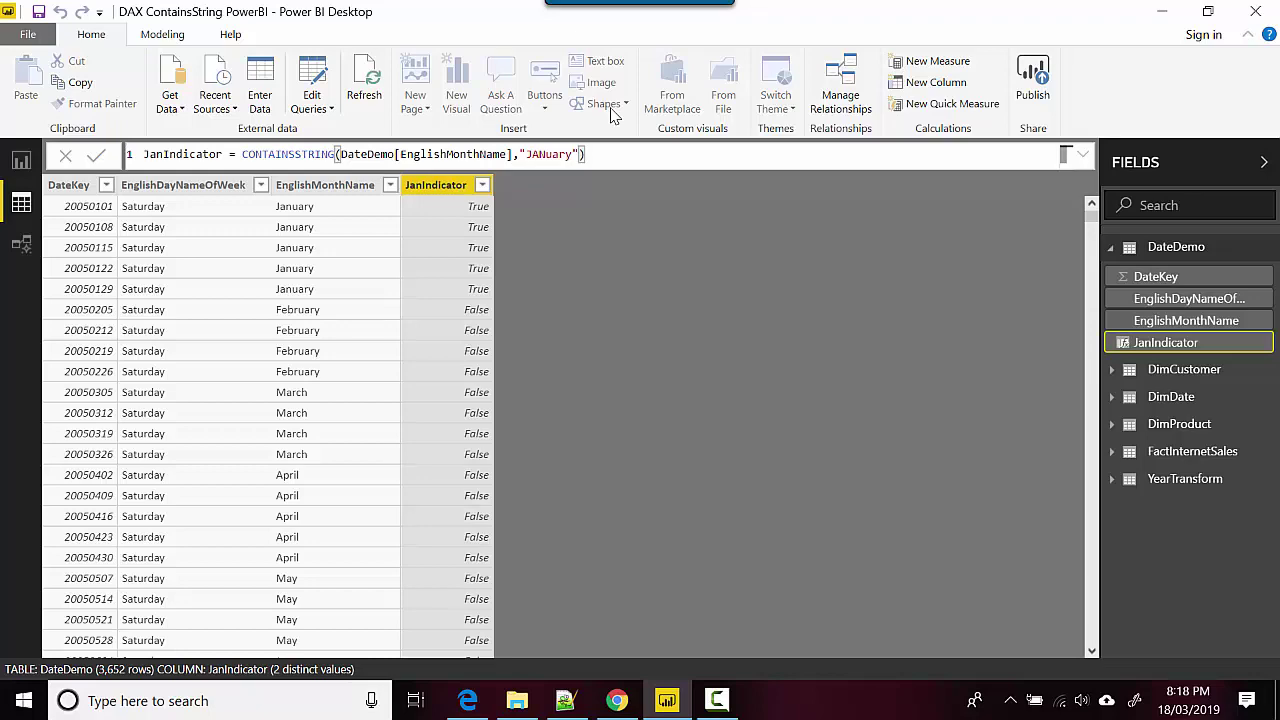
pyautogui.hotkey('alt', 'Tab')
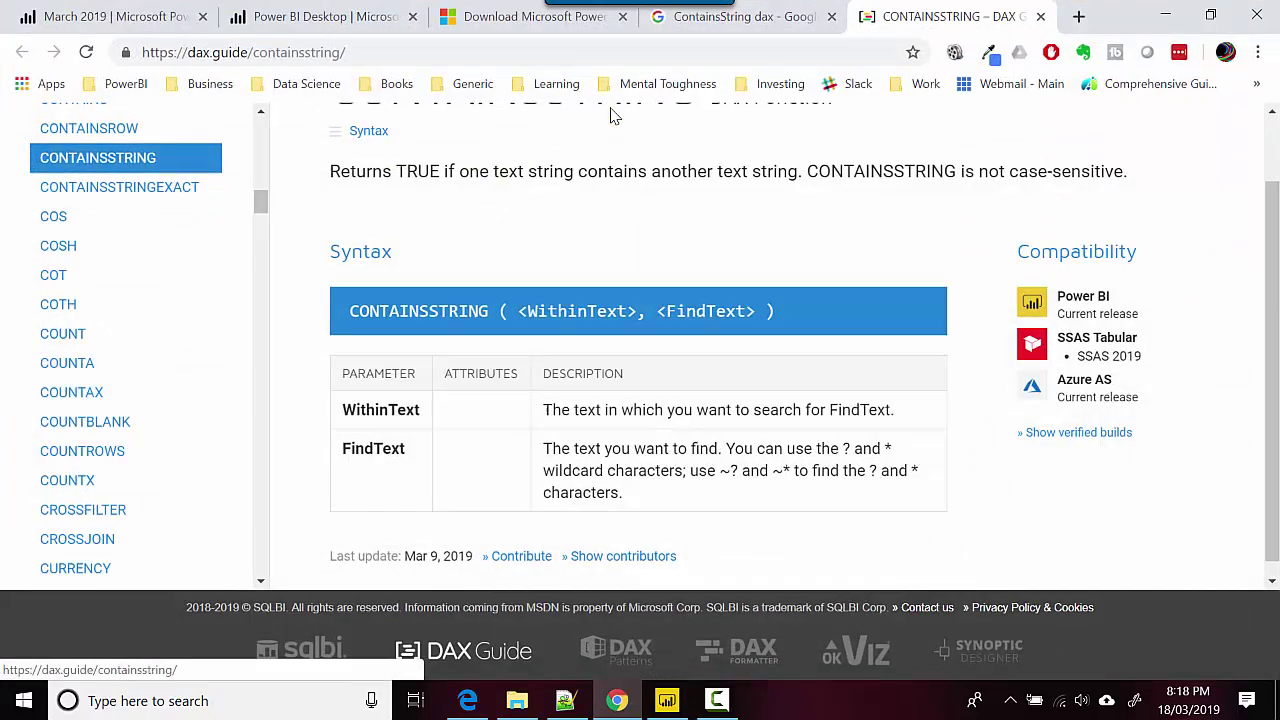
pyautogui.hotkey('alt', 'Tab')
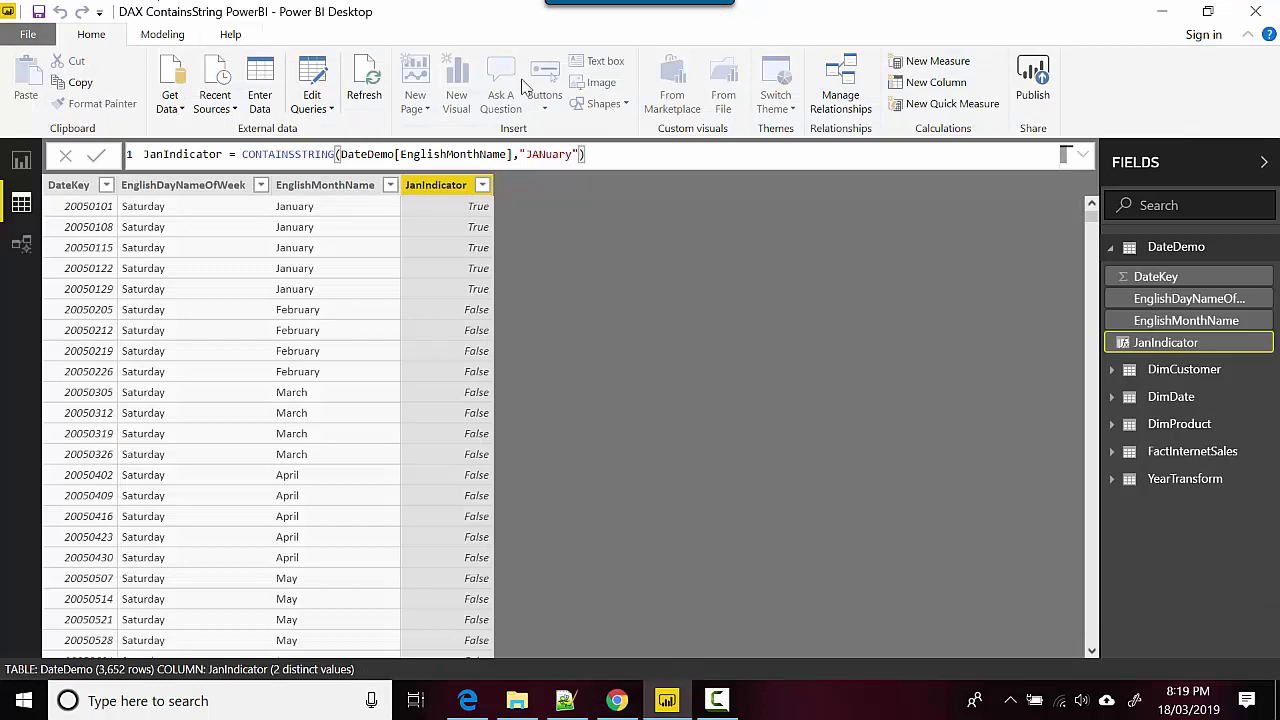
# Step: Replace the JanIndicator search text with the wildcard pattern "M*" and apply it
pyautogui.click(574, 153)
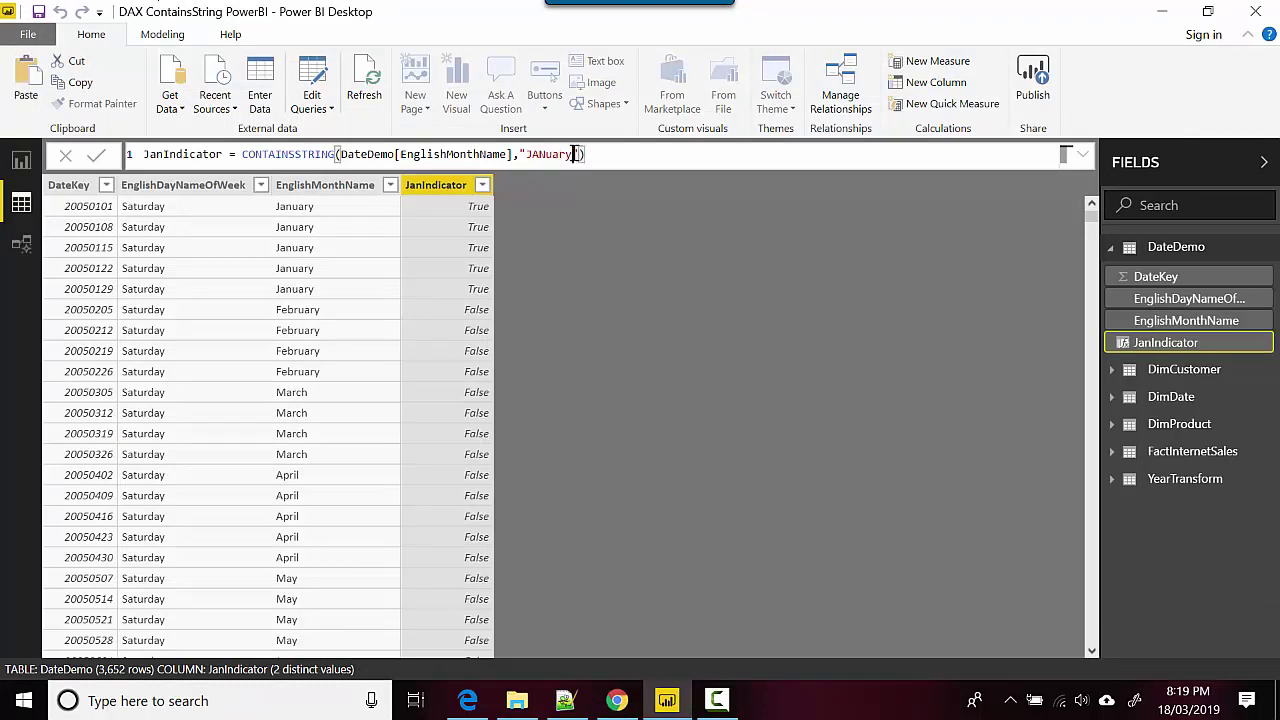
pyautogui.press('BackSpace')
pyautogui.press('BackSpace')
pyautogui.press('BackSpace')
pyautogui.press('BackSpace')
pyautogui.press('BackSpace')
pyautogui.press('BackSpace')
pyautogui.press('BackSpace')
pyautogui.write('M*')
pyautogui.press('Return')
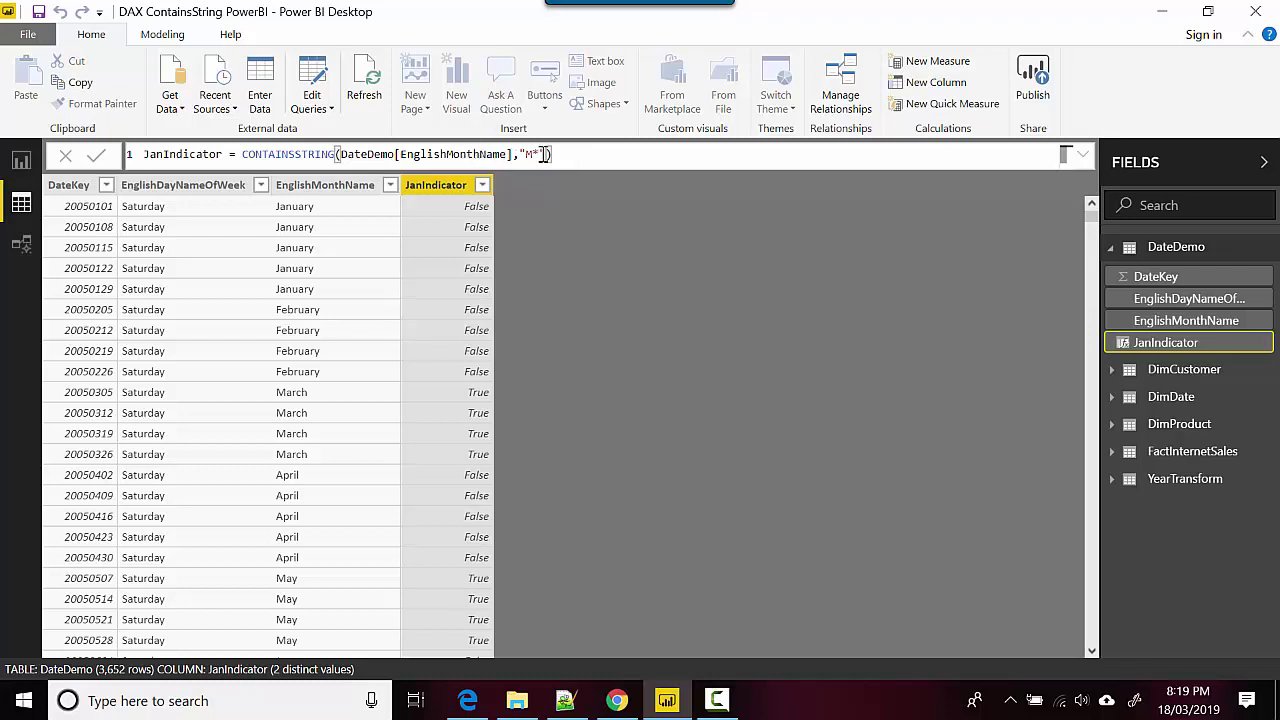
# Step: Try the "M?" pattern on the column, then restore "M*" in the formula
pyautogui.click(668, 225)
pyautogui.press('BackSpace')
pyautogui.write('?')
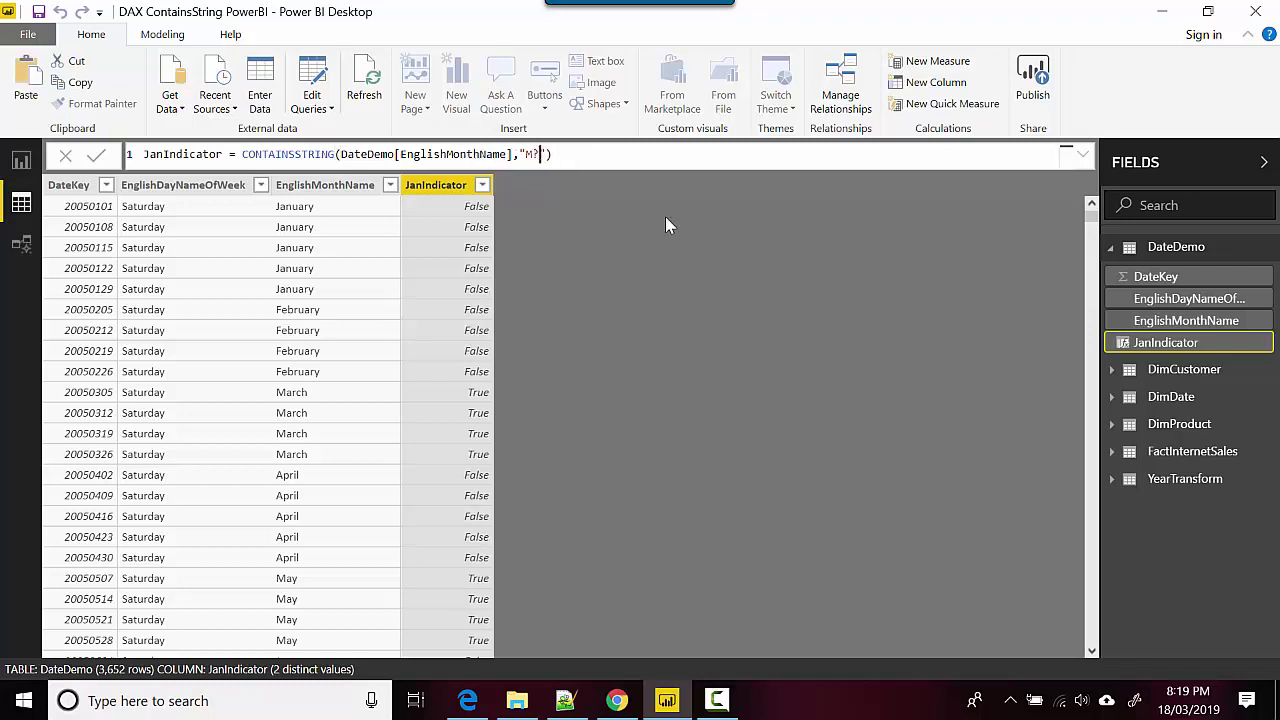
pyautogui.press('Return')
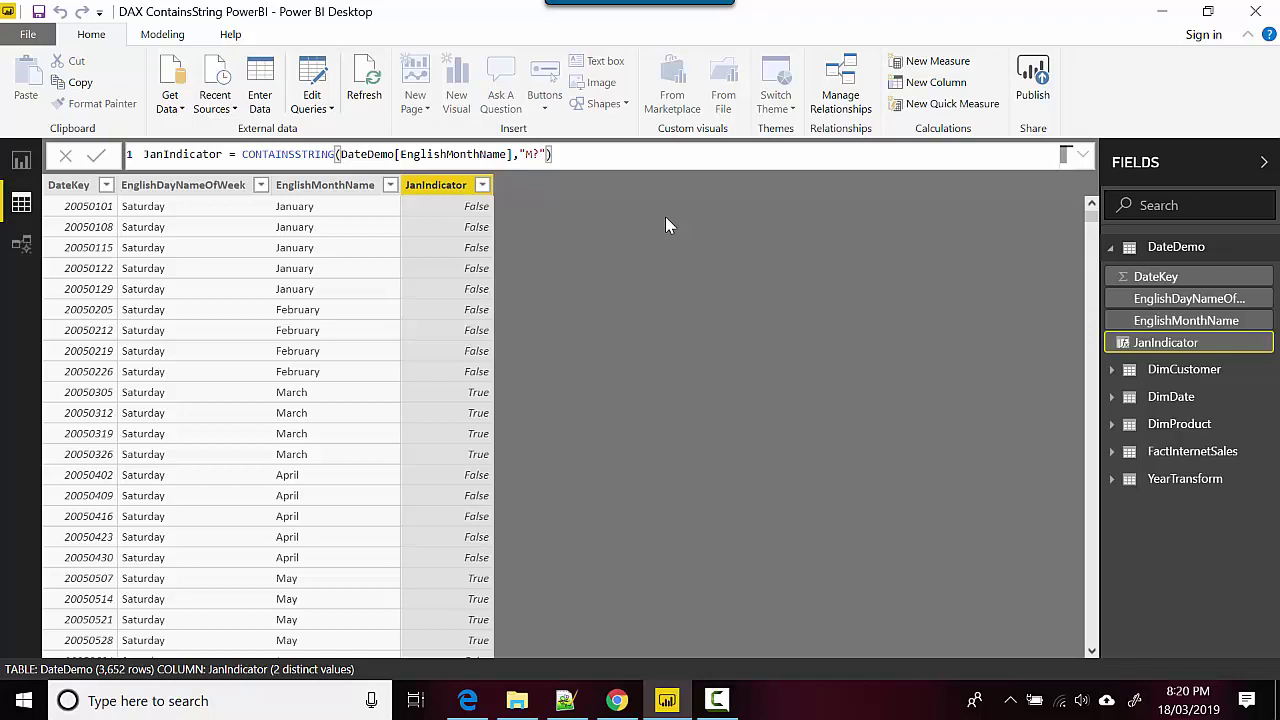
pyautogui.click(539, 155)
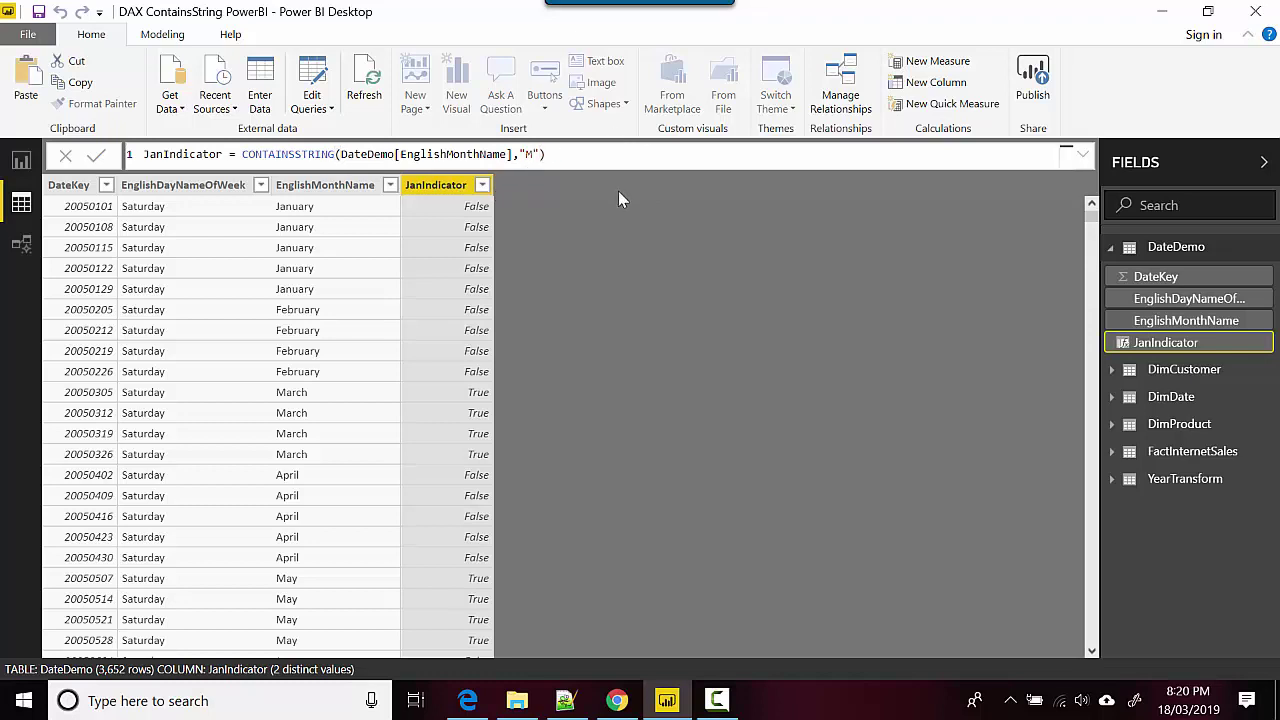
pyautogui.write('*')
pyautogui.press('End')
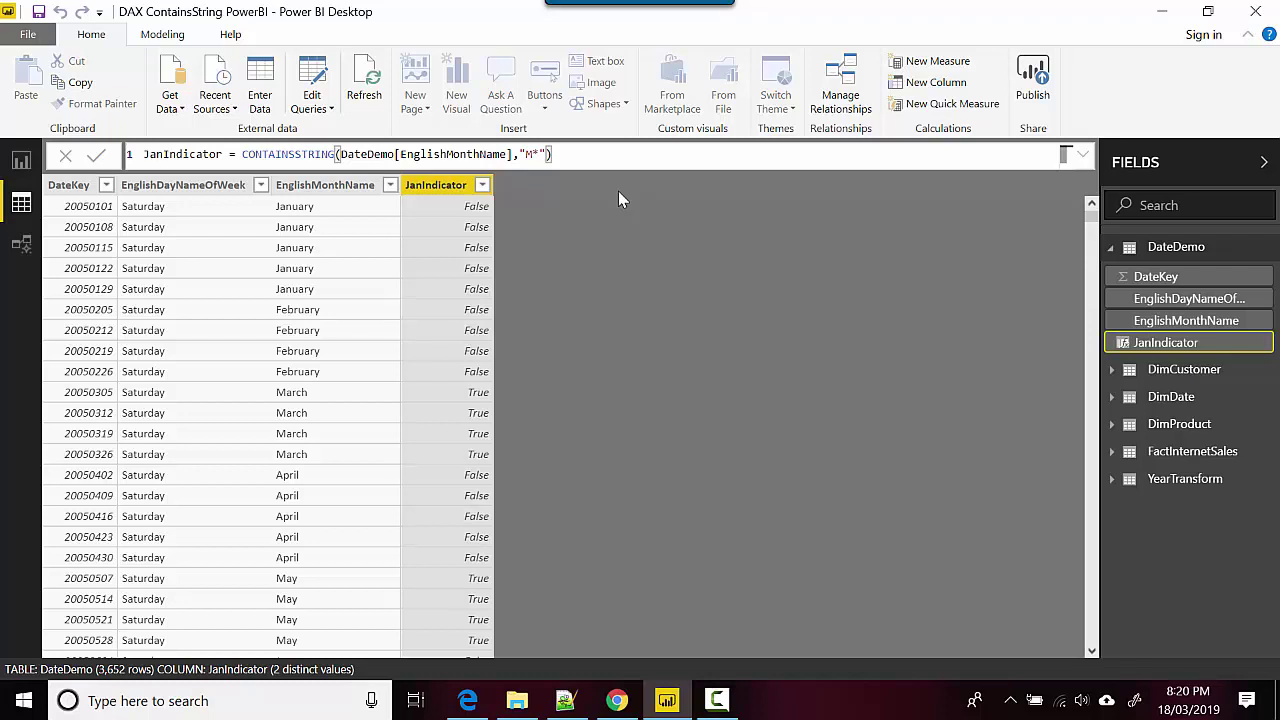
pyautogui.click(726, 702)
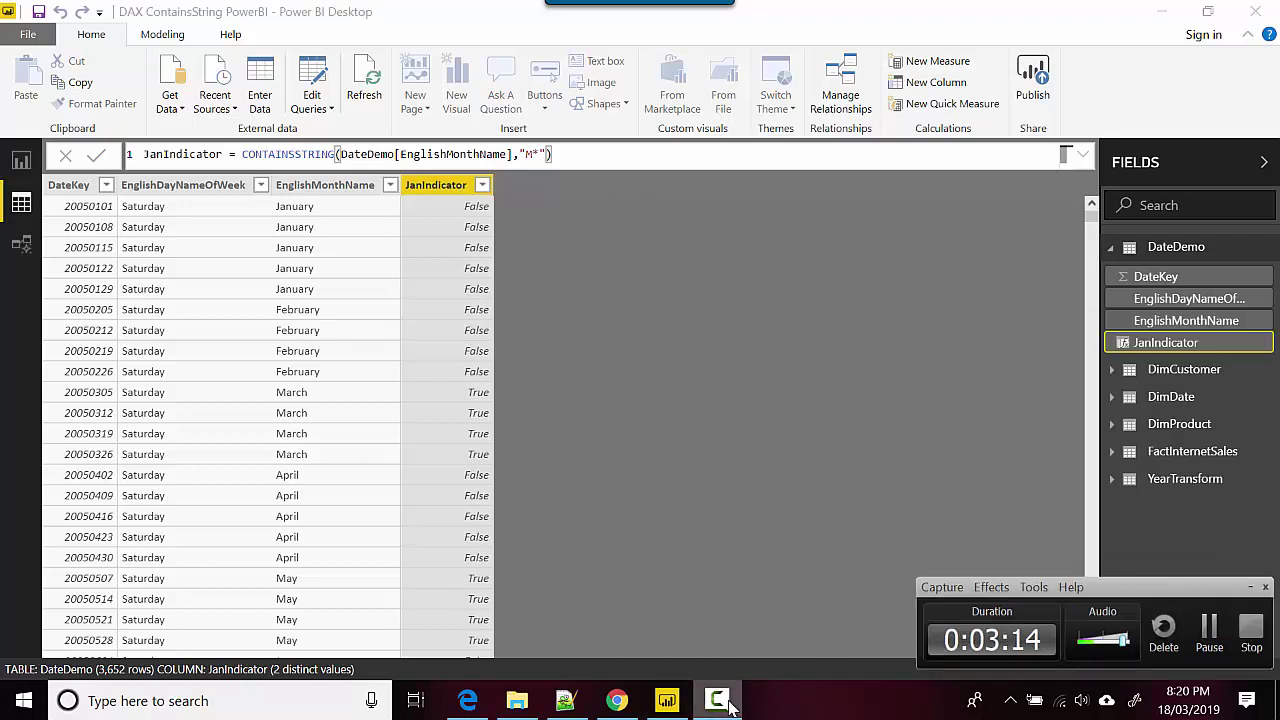